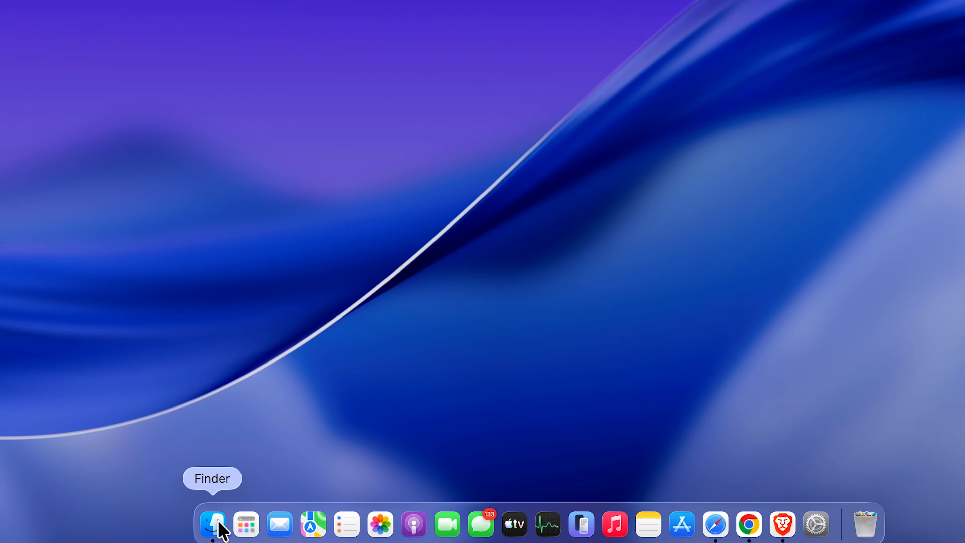
Open the Downloads folder in Finder, preview the imac_24 image, and close the window.
click(231, 522)
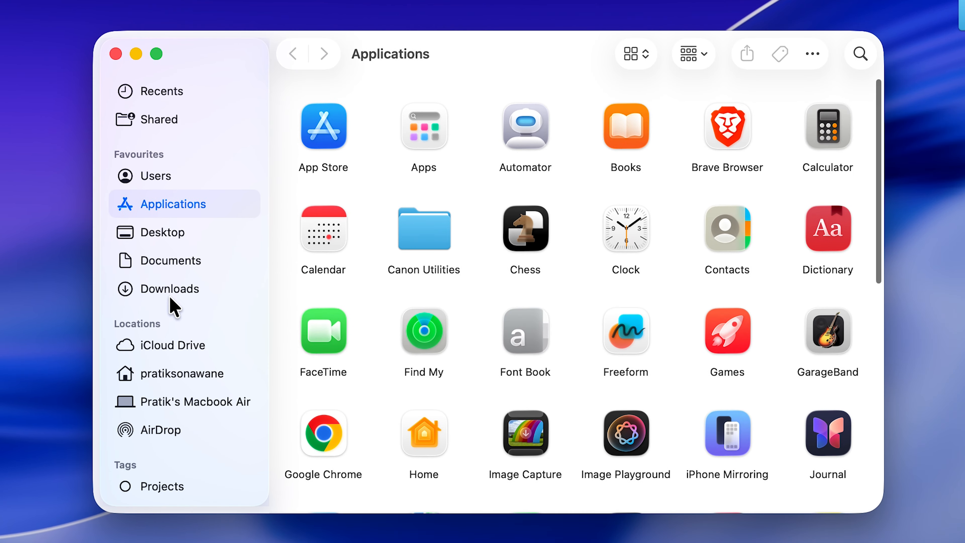
click(228, 185)
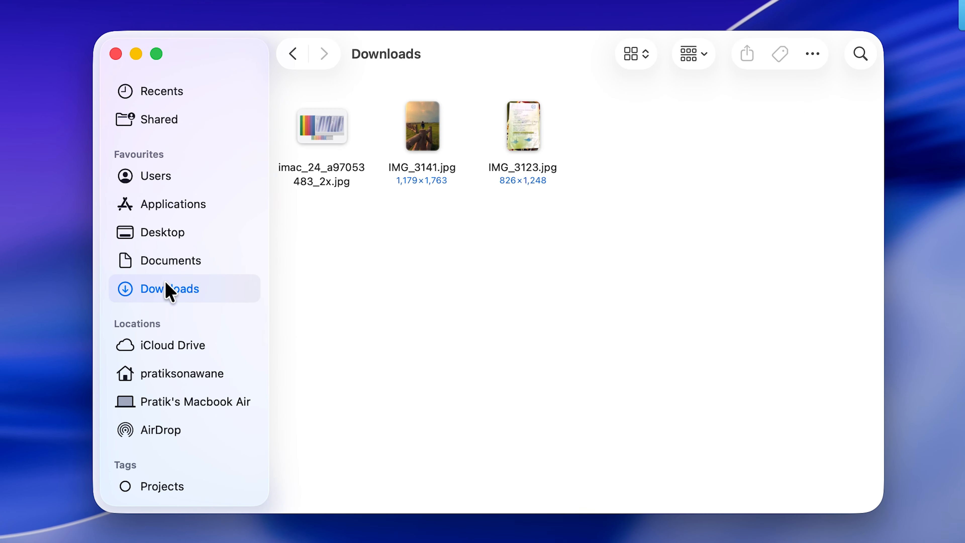
click(319, 175)
key(space)
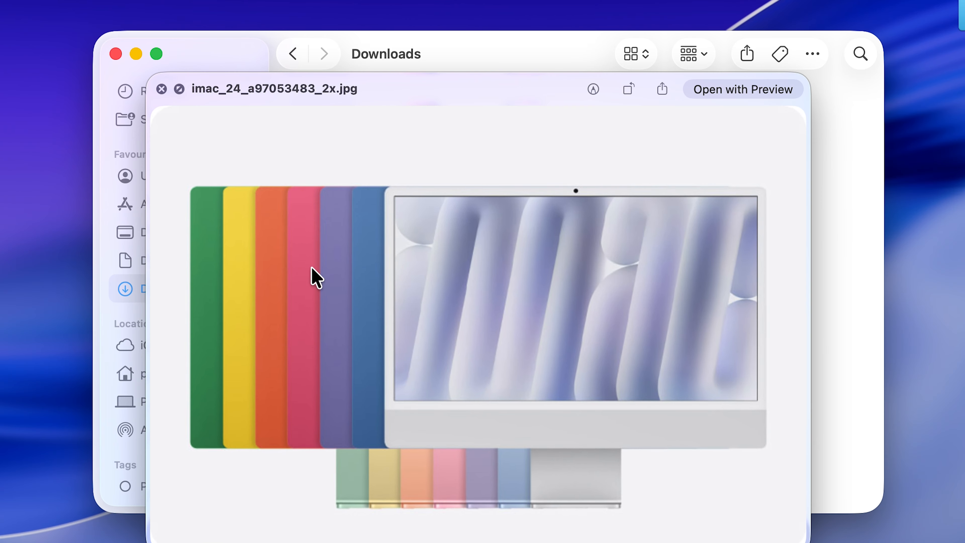
key(space)
click(396, 334)
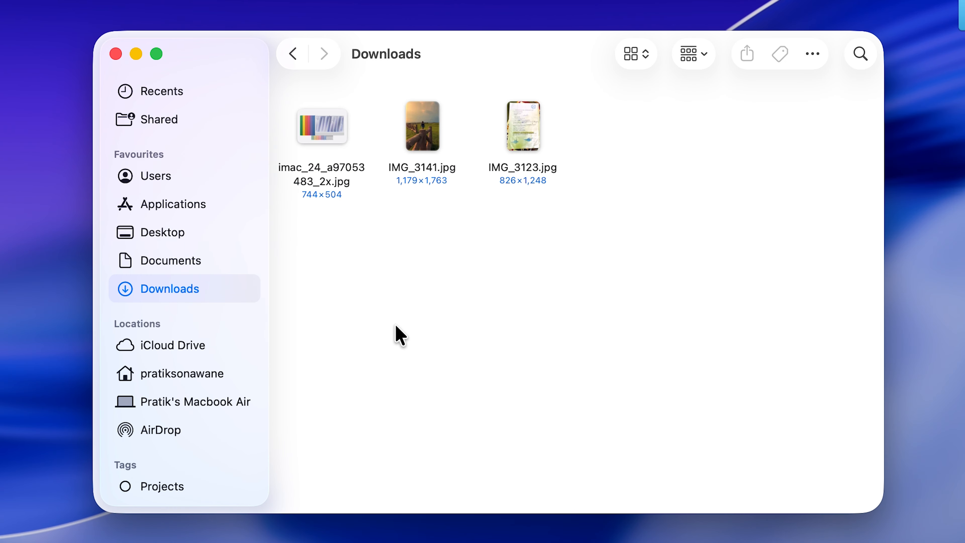
click(116, 54)
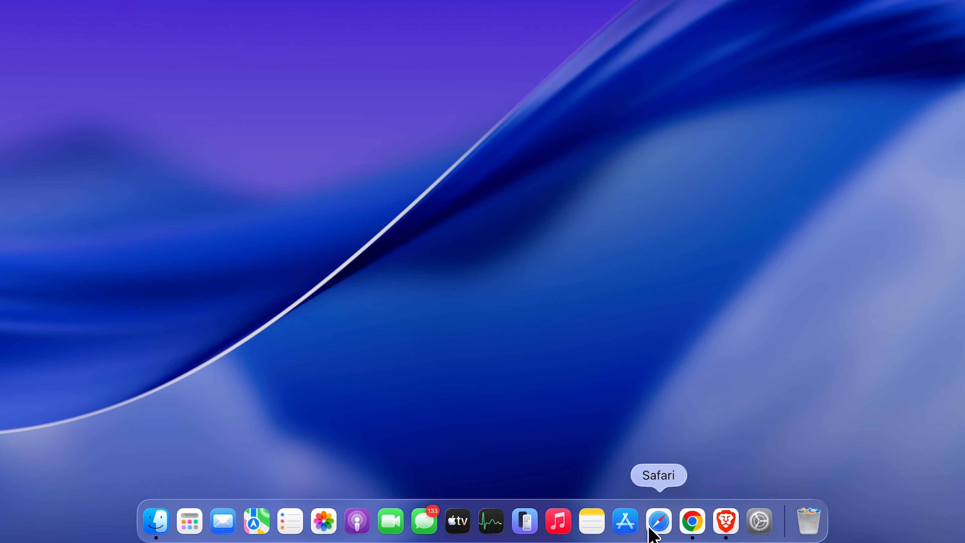
Switch to Safari, open its general settings, and review the file download location options.
click(659, 530)
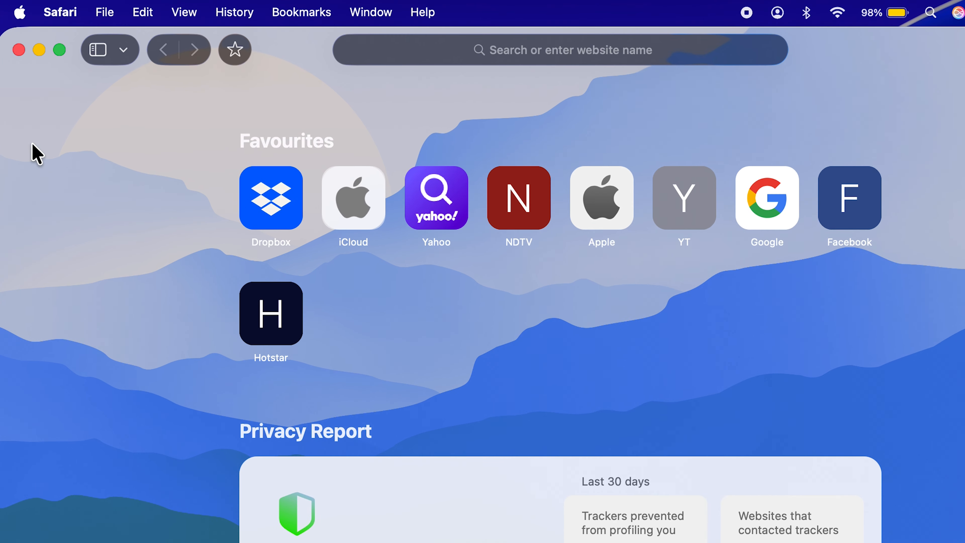
click(57, 12)
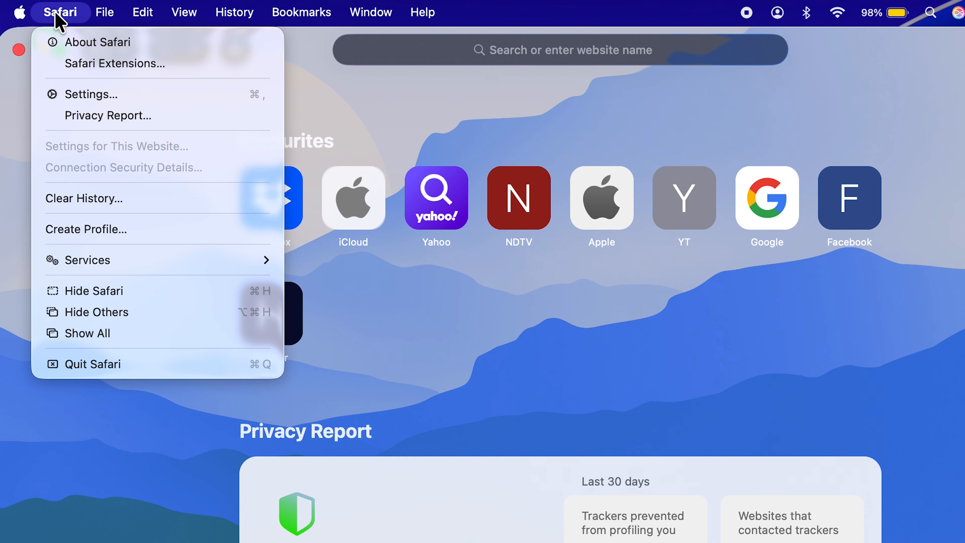
click(85, 92)
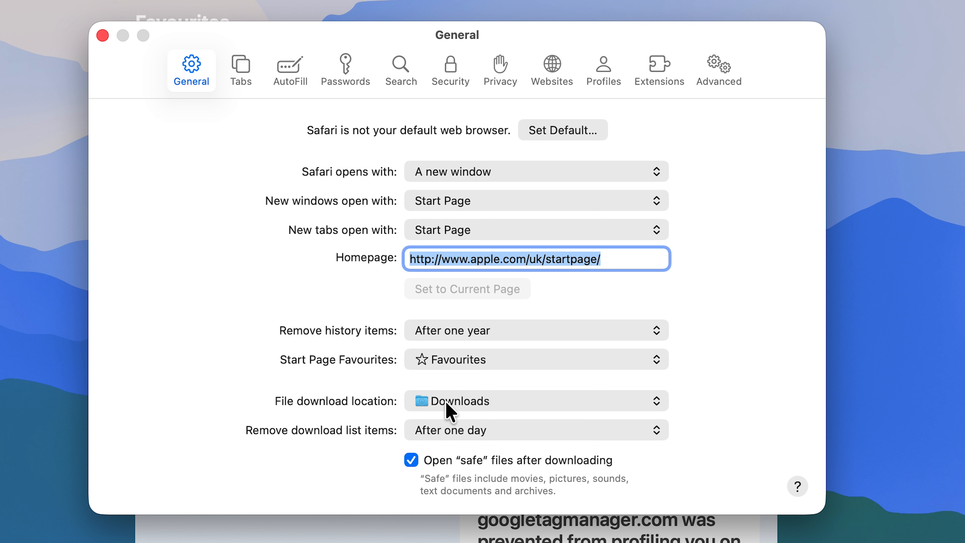
click(657, 401)
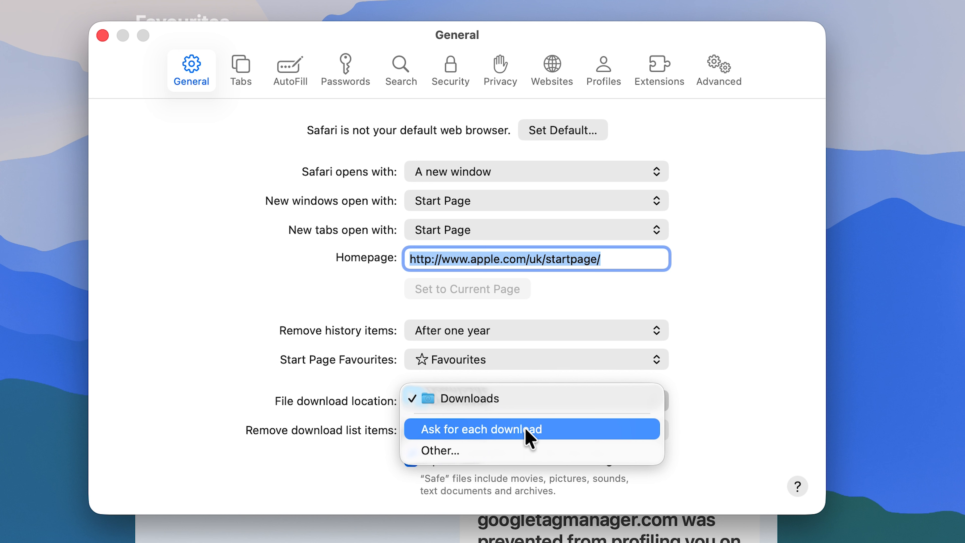
click(737, 376)
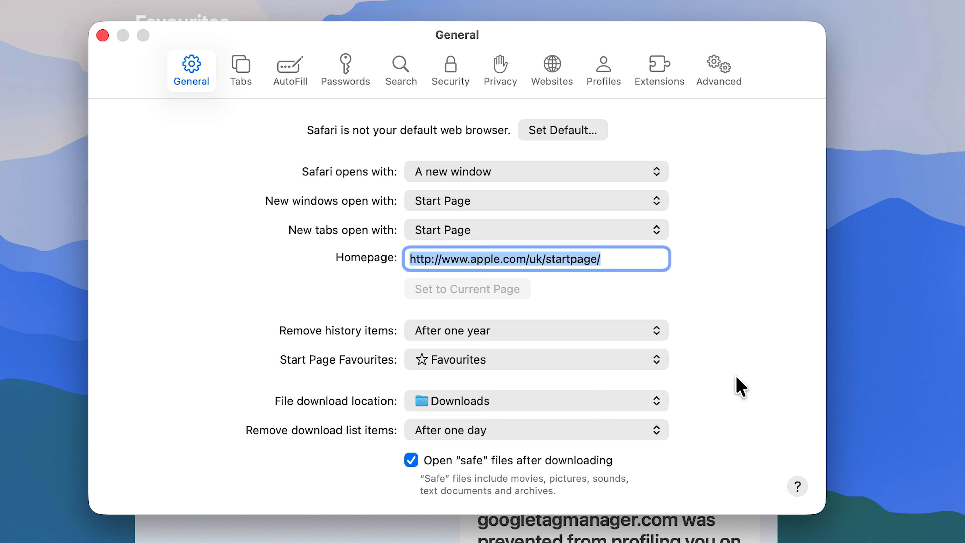
Choose a custom file download location and browse to the Desktop.
click(645, 403)
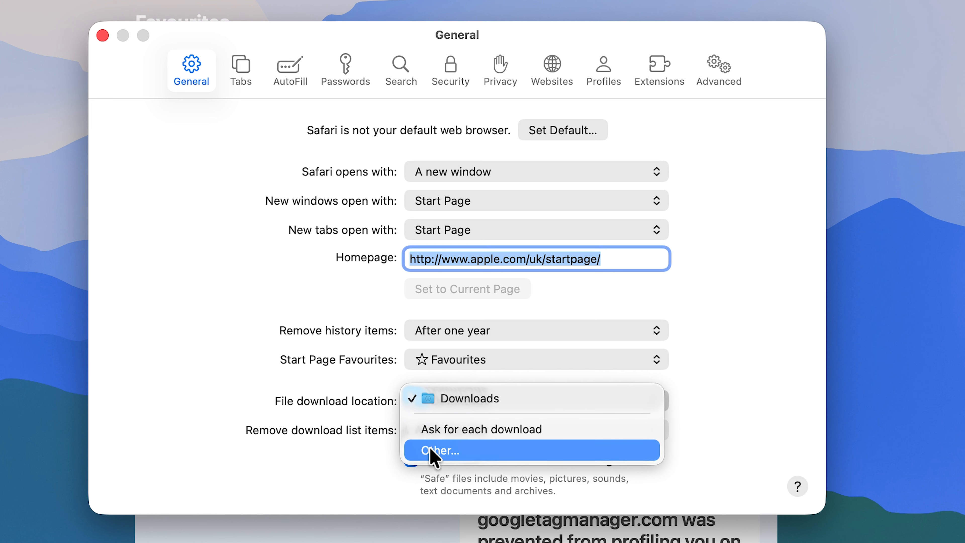
click(457, 451)
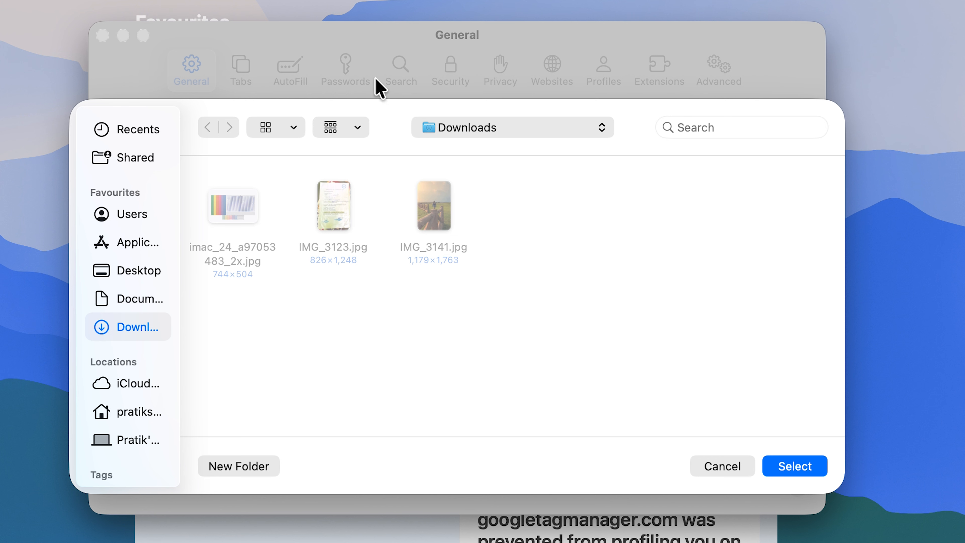
click(122, 303)
click(137, 280)
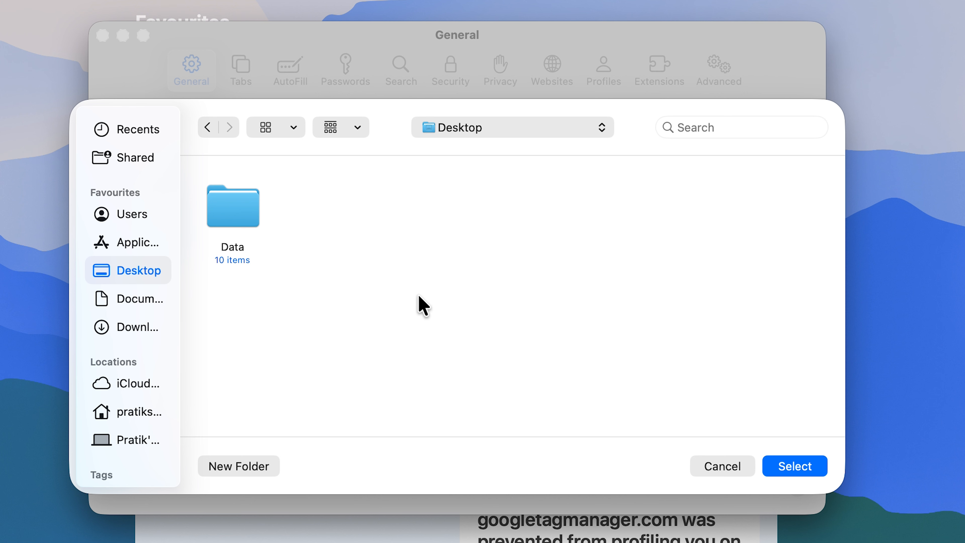
Create a folder named Download on the Desktop, set it as the download location, and close the settings.
click(248, 460)
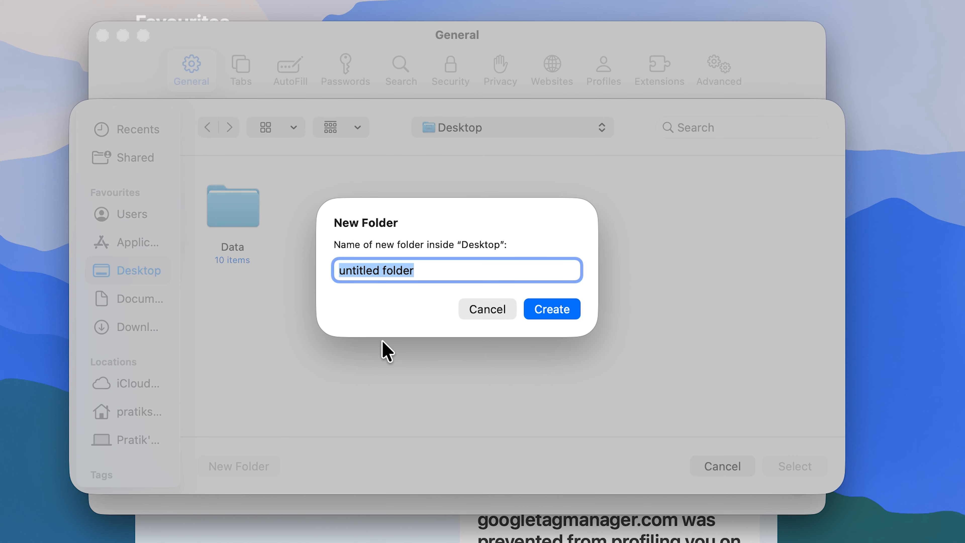
text(Download)
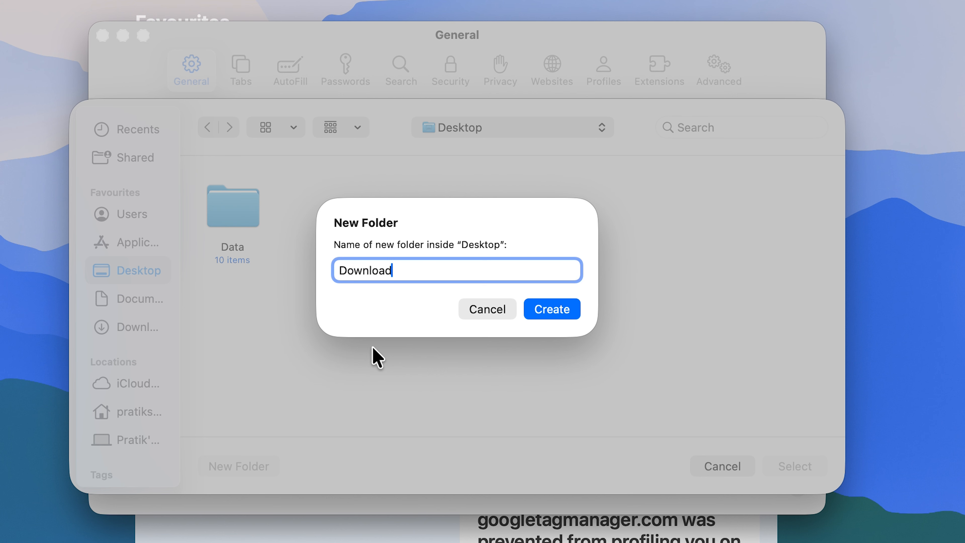
click(564, 316)
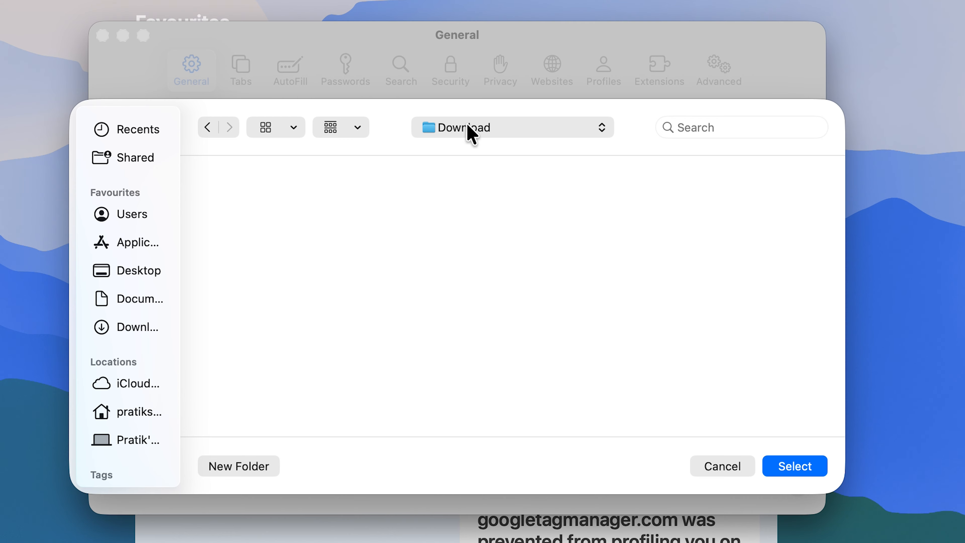
click(794, 466)
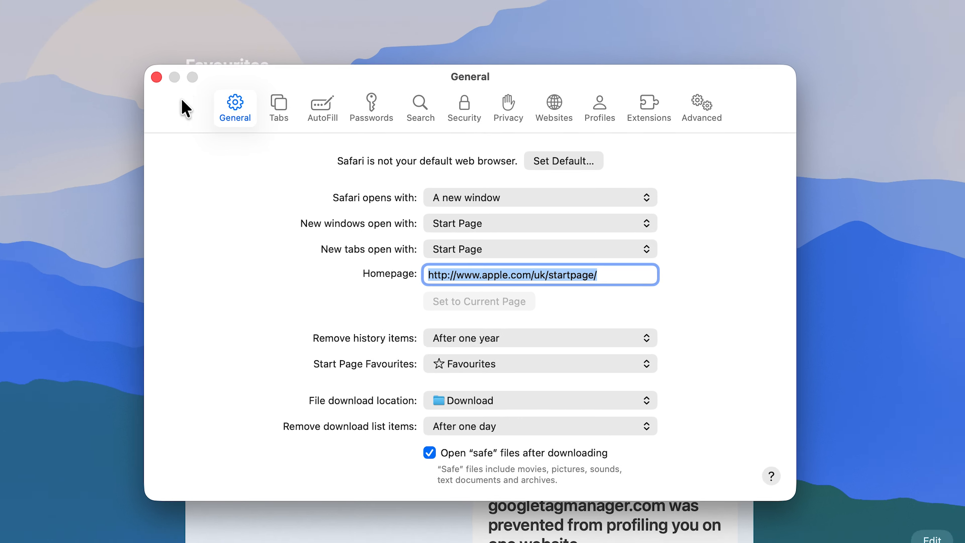
click(102, 35)
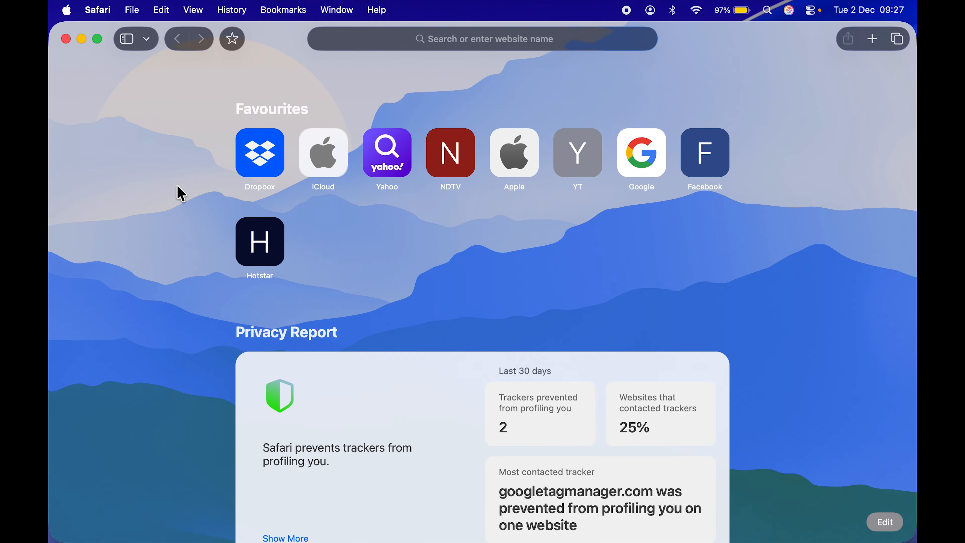
Open the Mac page on apple.com and bring the product line-up into view.
click(347, 162)
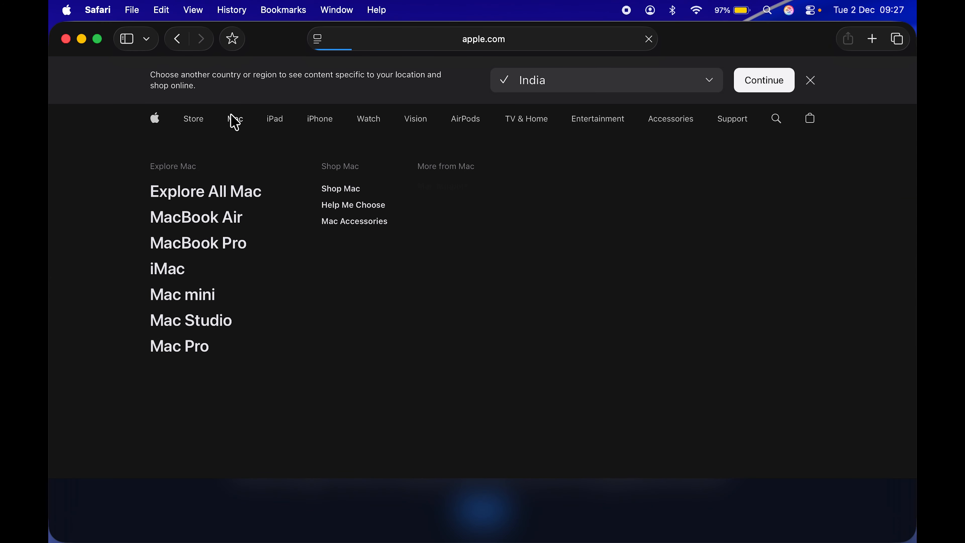
click(233, 121)
scroll(269, 338, down, 5)
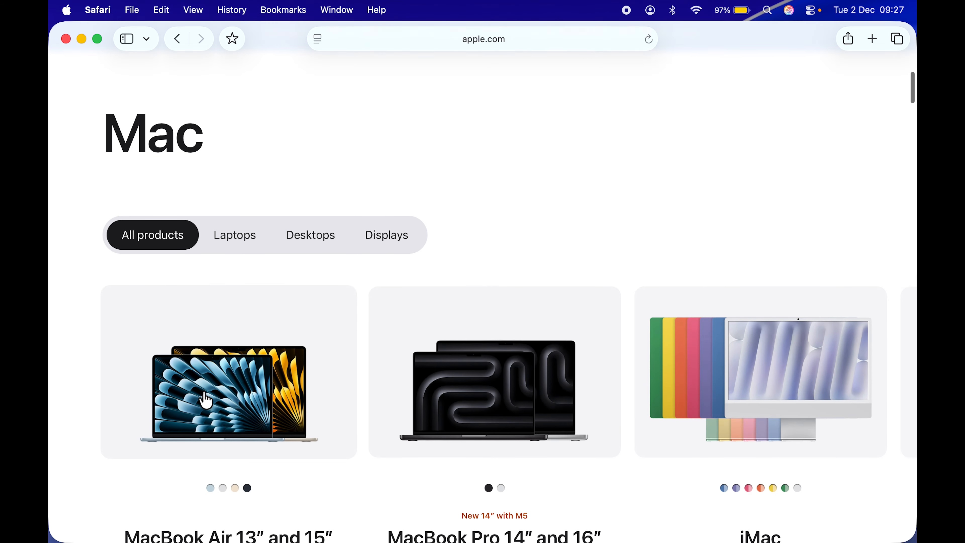
Save the MacBook Air image to the Download folder under its suggested name.
right_click(194, 396)
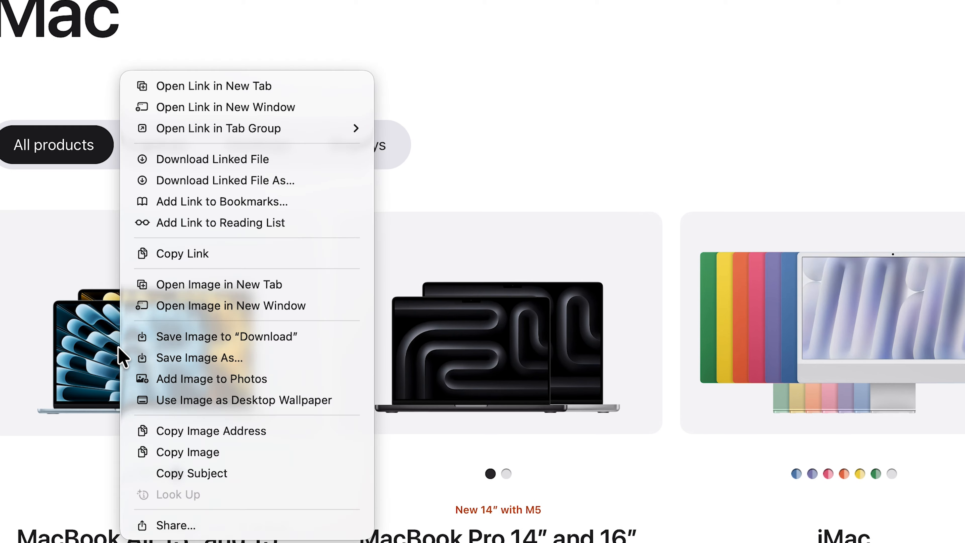
click(207, 358)
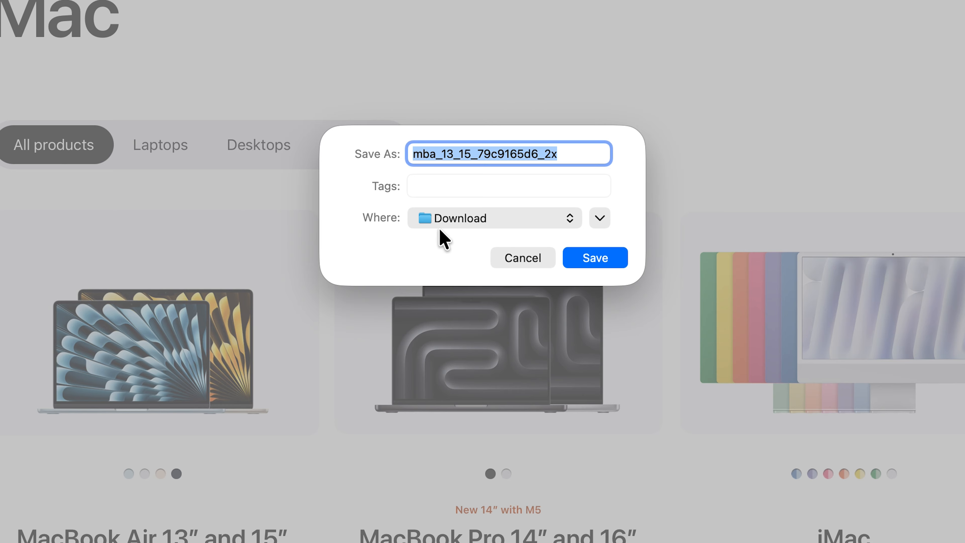
click(569, 227)
click(571, 221)
click(604, 260)
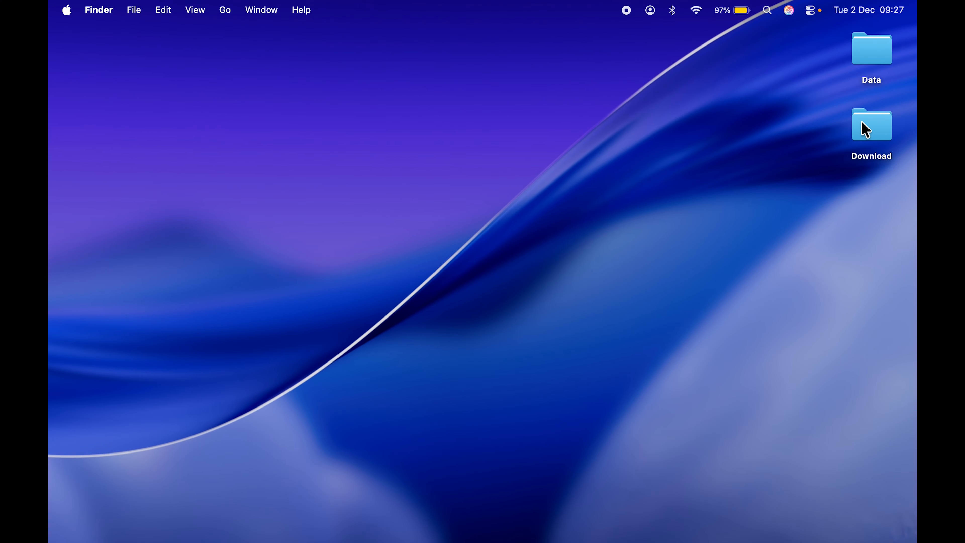
Open the Download folder on the Desktop, preview the saved MacBook Air image, and close the Finder windows.
double_click(866, 129)
click(223, 189)
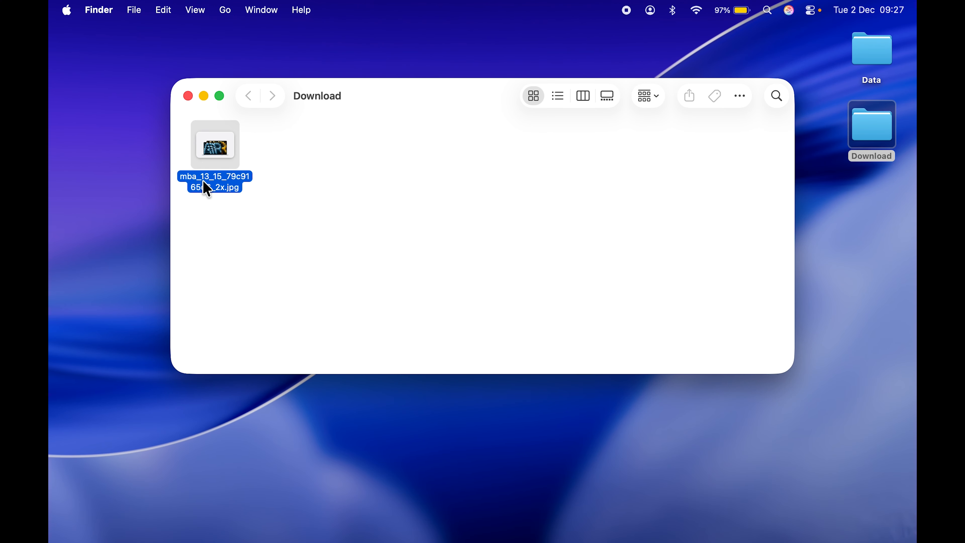
key(space)
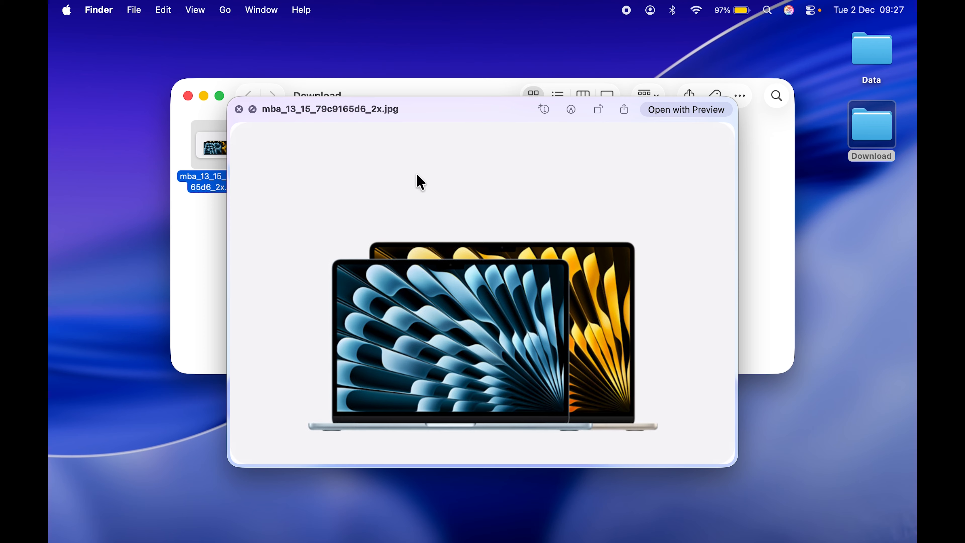
key(space)
click(188, 95)
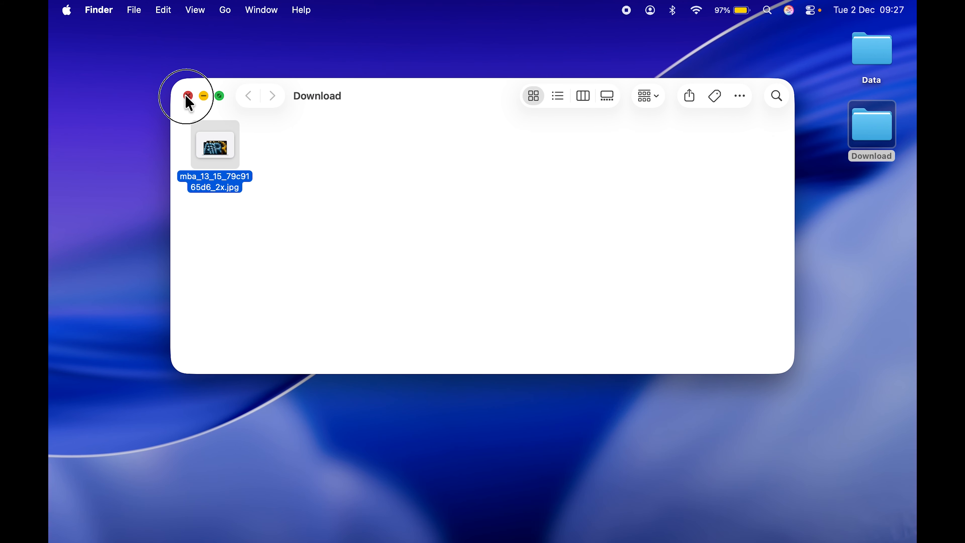
click(278, 283)
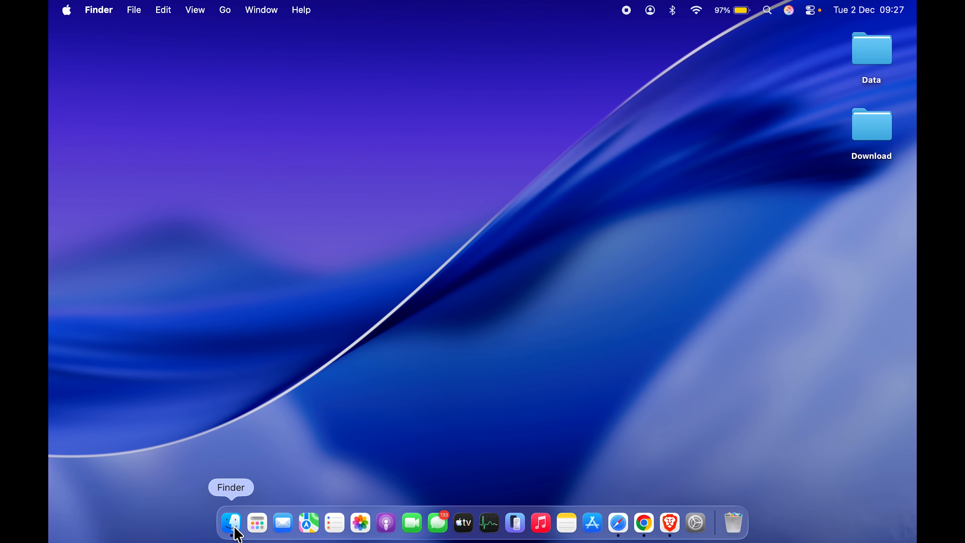
click(232, 523)
click(204, 82)
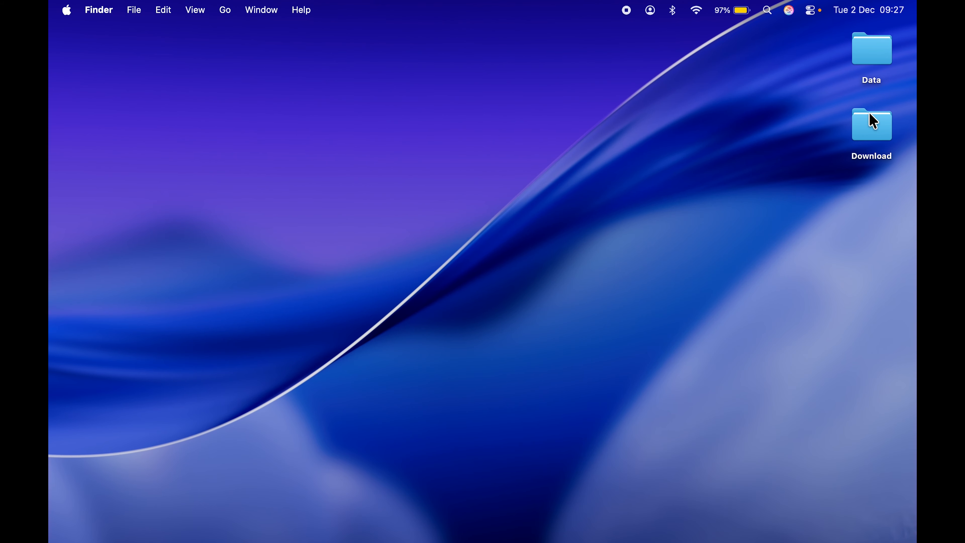
Switch to Google Chrome and open its Downloads settings from the Google tab.
mouse_move(695, 541)
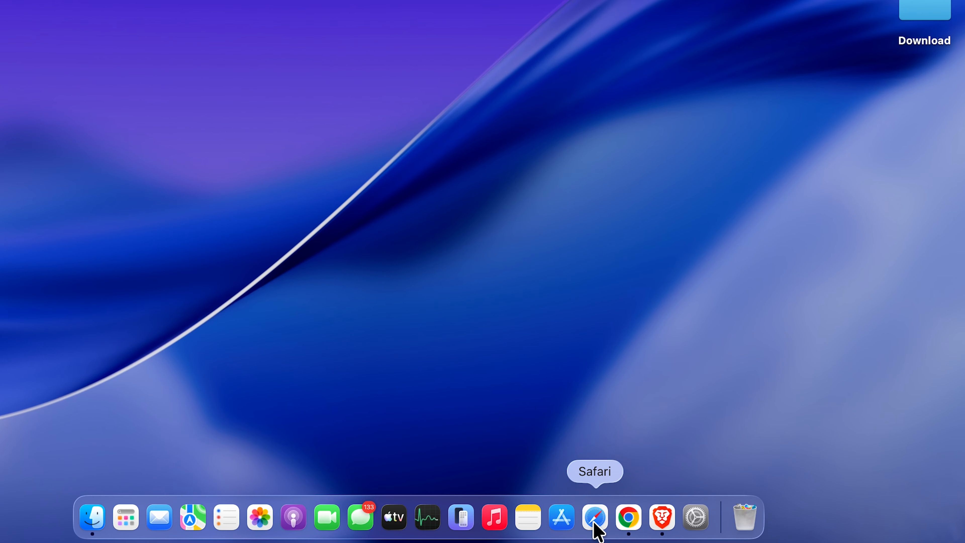
click(630, 515)
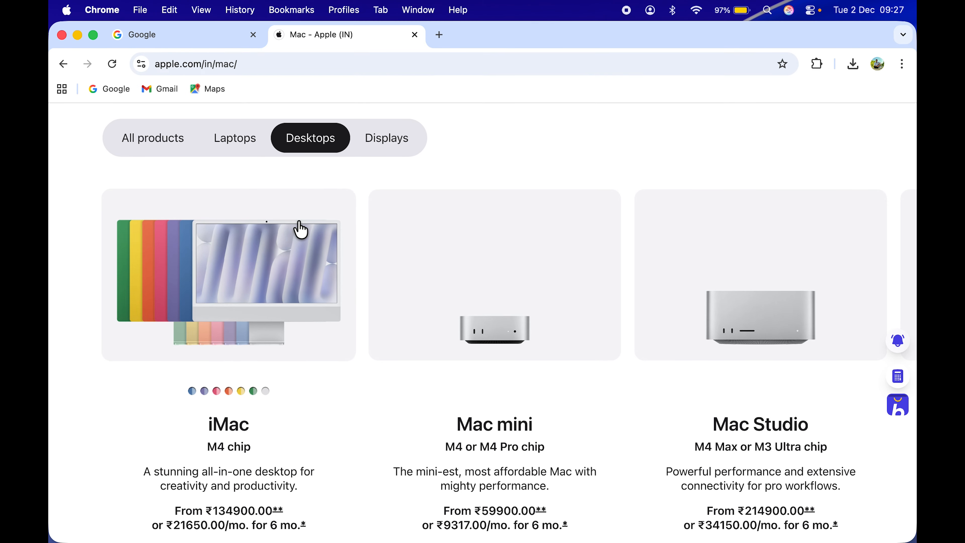
click(185, 37)
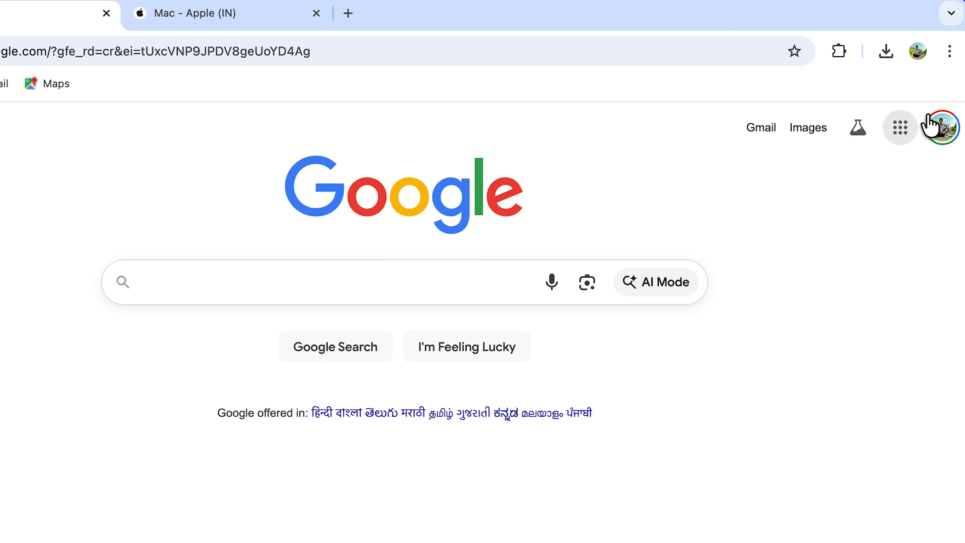
click(950, 53)
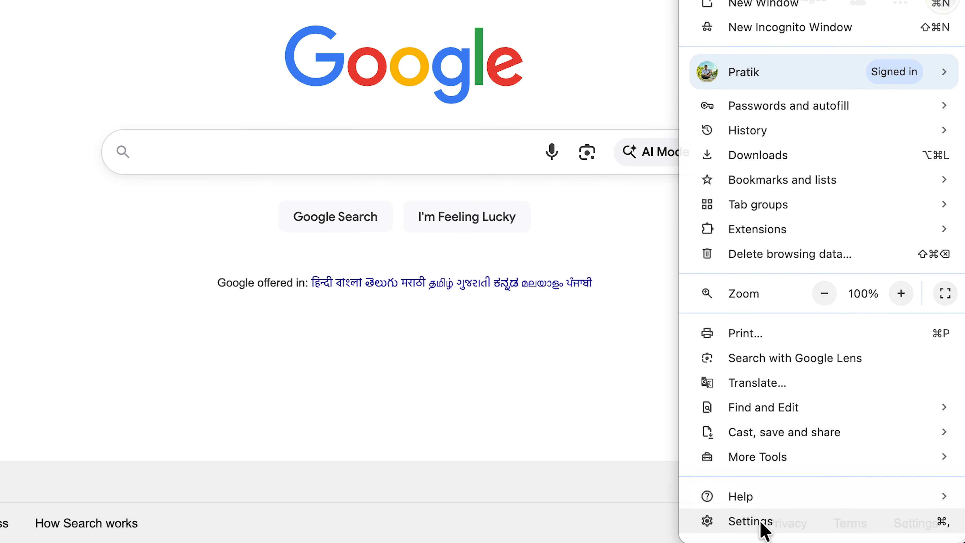
click(740, 524)
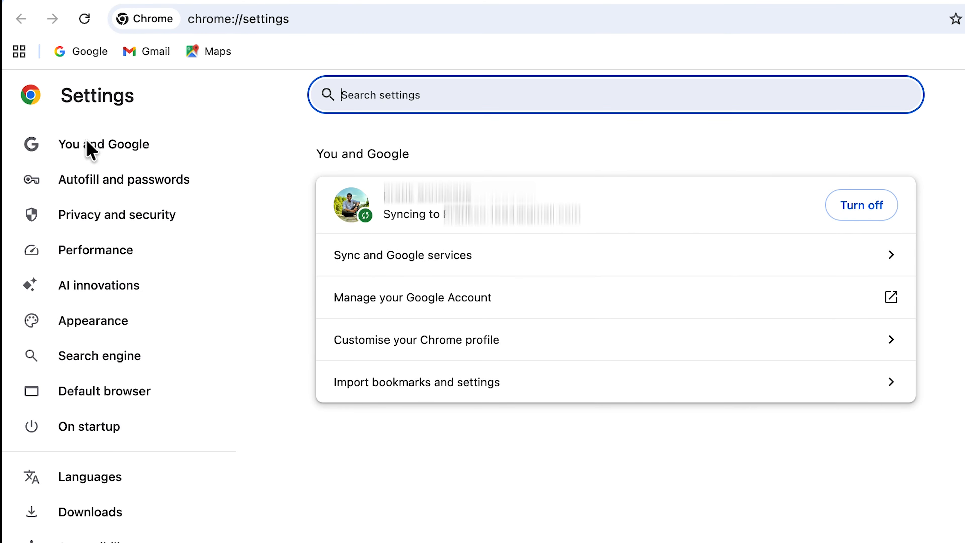
click(96, 523)
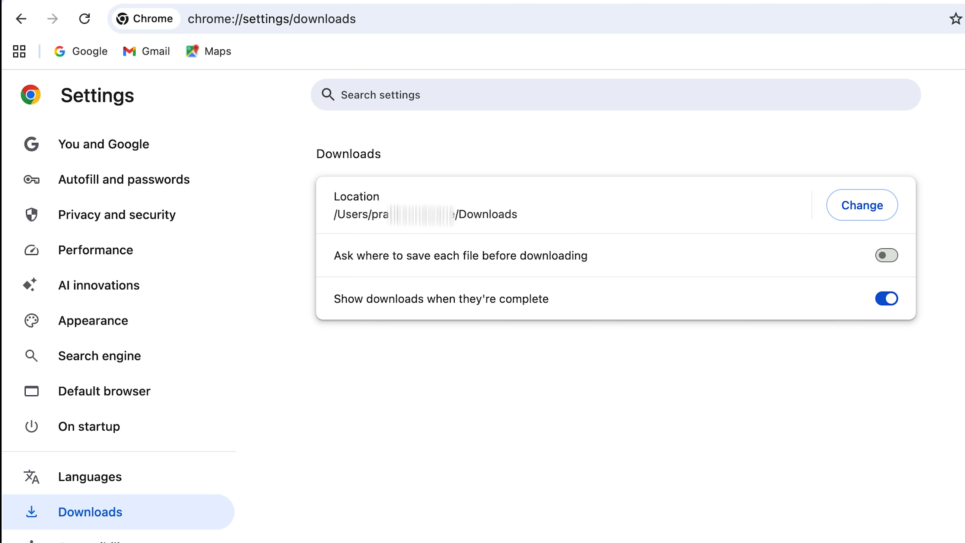
Set Chrome's download location to the Desktop folder.
click(861, 207)
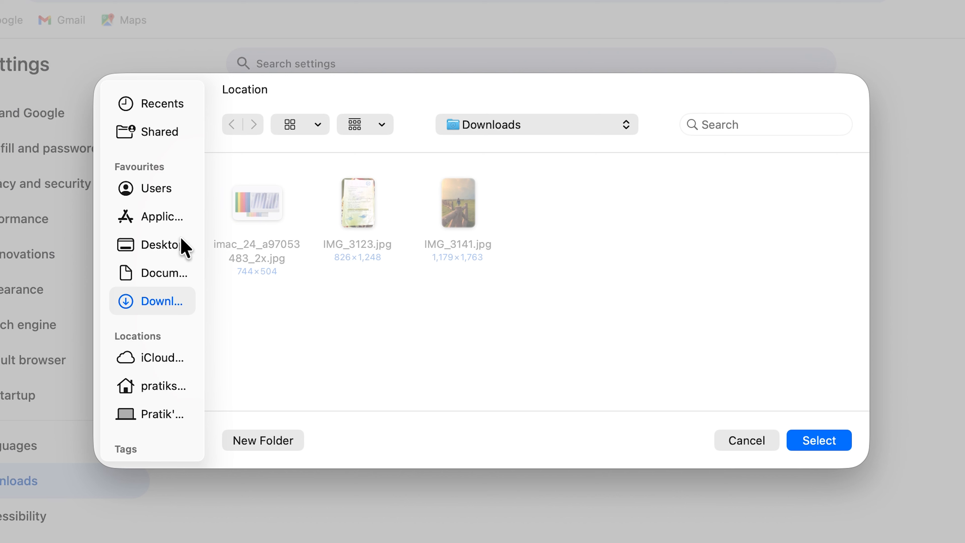
click(158, 246)
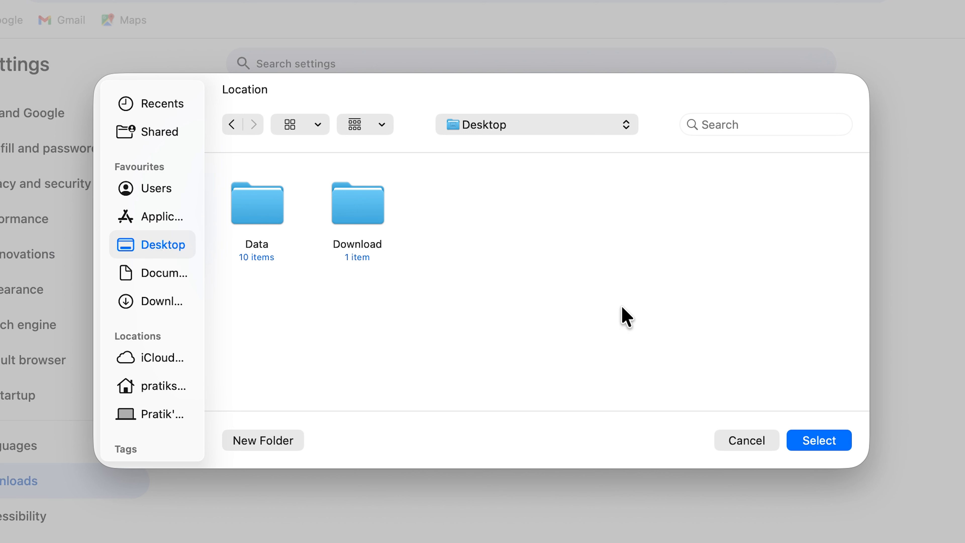
click(834, 441)
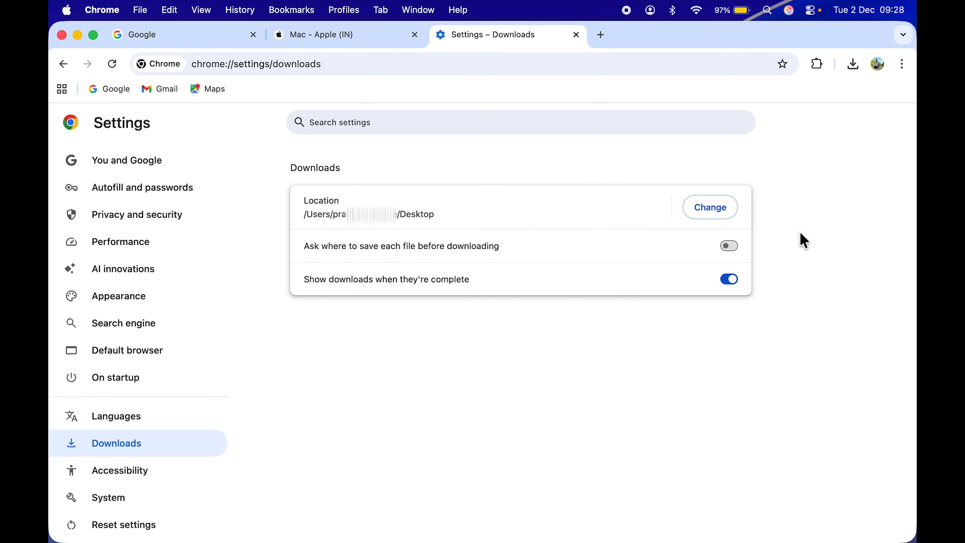
Save the Mac Studio image from the open Apple Mac page to the Desktop under its suggested name.
click(346, 38)
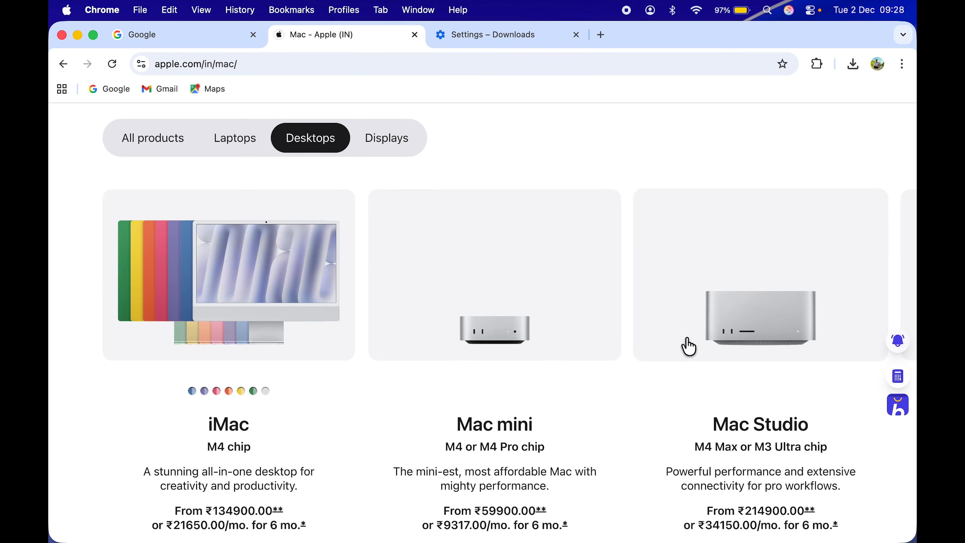
right_click(728, 318)
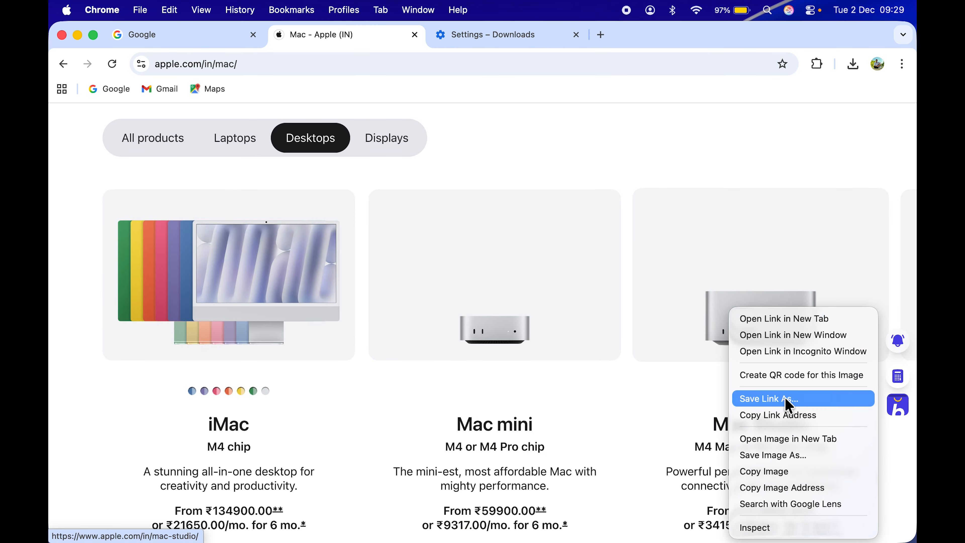
click(786, 455)
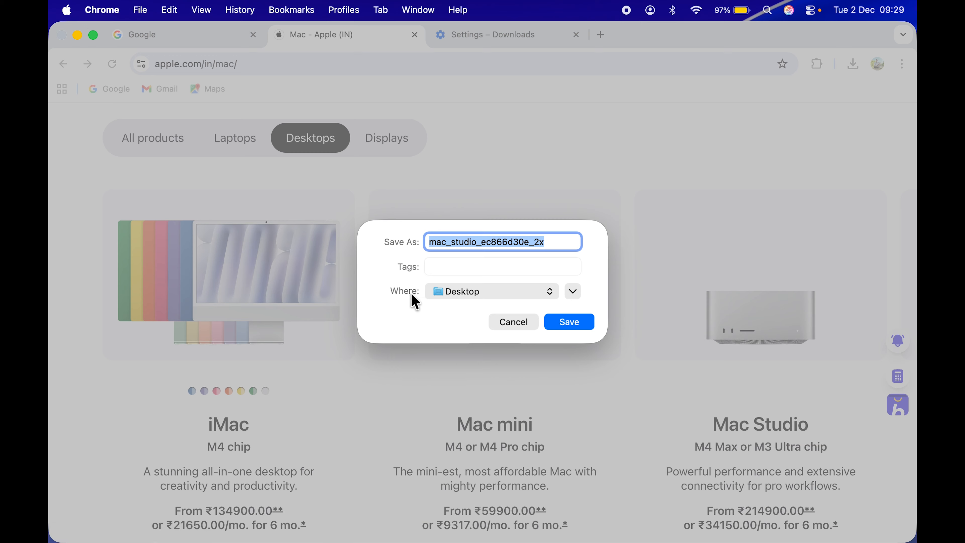
click(561, 323)
Hide the browser, preview the saved Mac Studio image on the Desktop, and close the preview.
click(562, 155)
key(super+h)
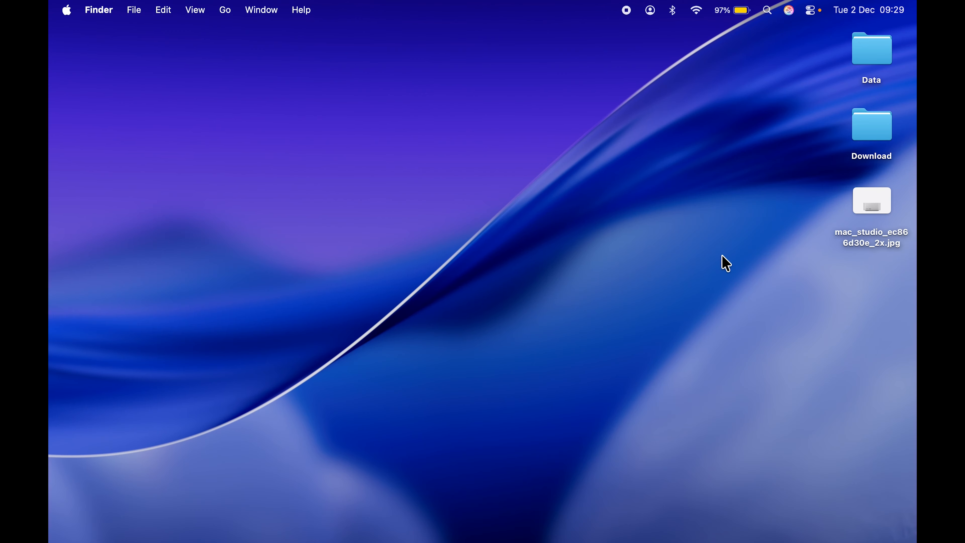
click(876, 239)
key(space)
key(space)
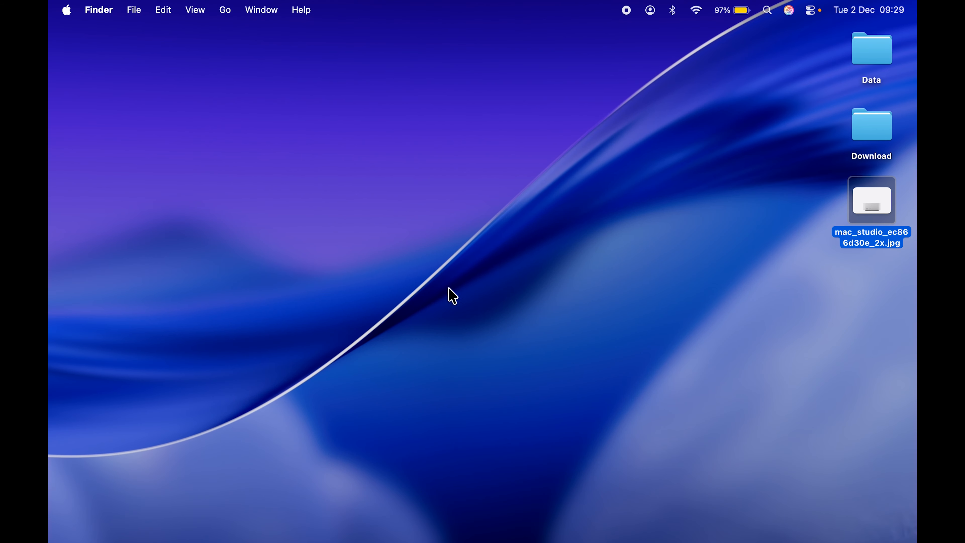
click(550, 318)
Switch to Brave Browser and open its Downloads settings.
mouse_move(619, 530)
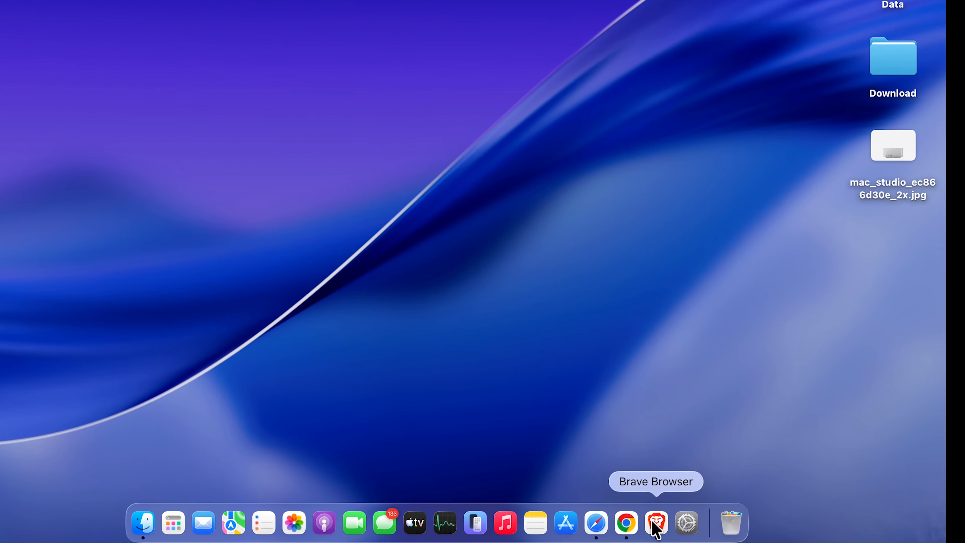
click(669, 528)
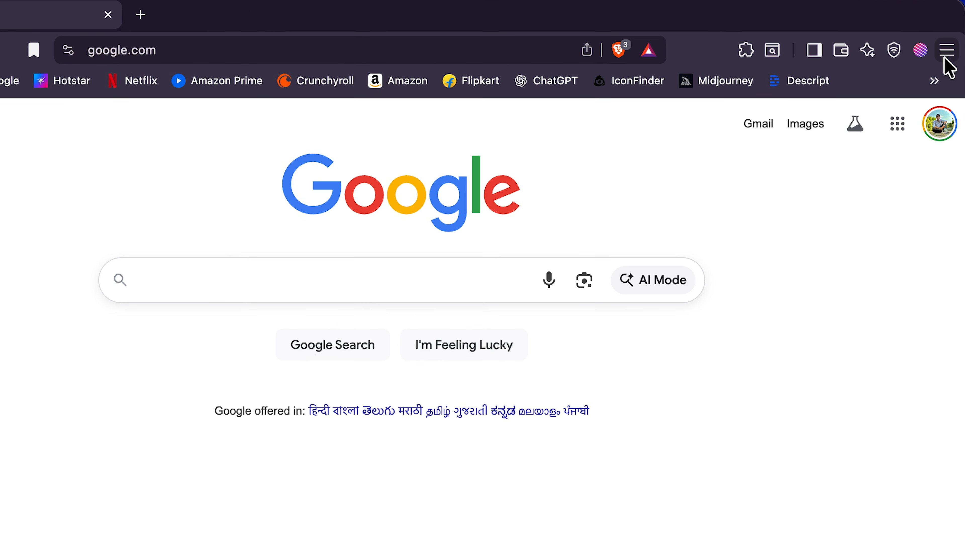
click(901, 62)
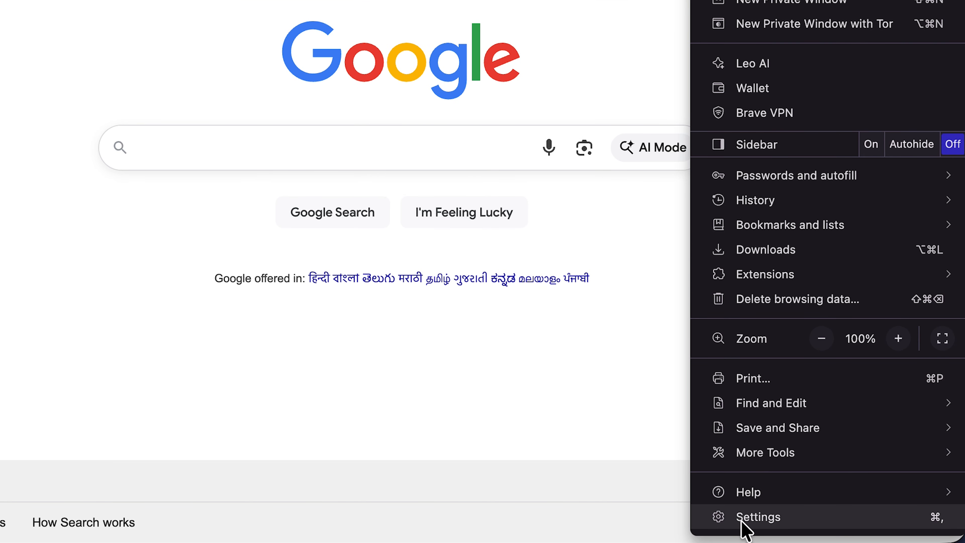
click(758, 517)
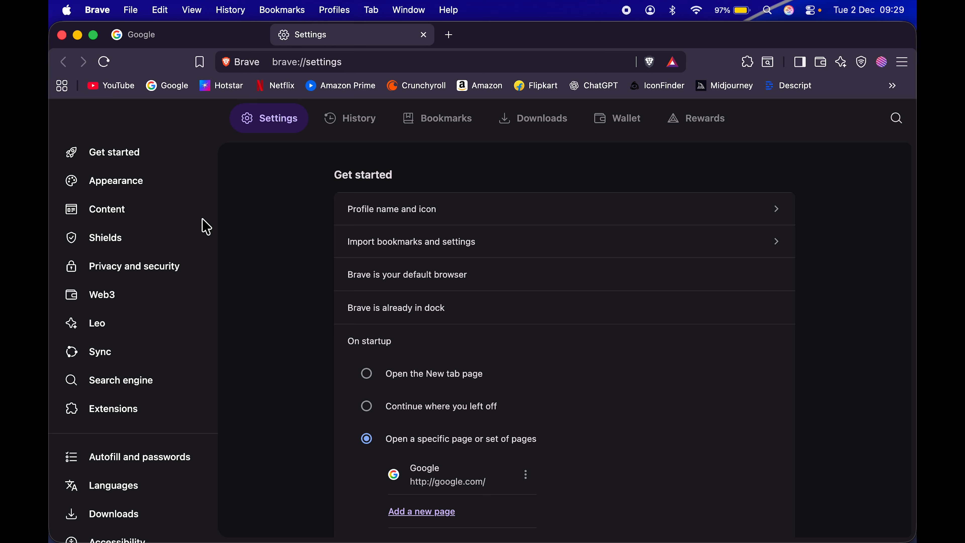
scroll(129, 442, down, 2)
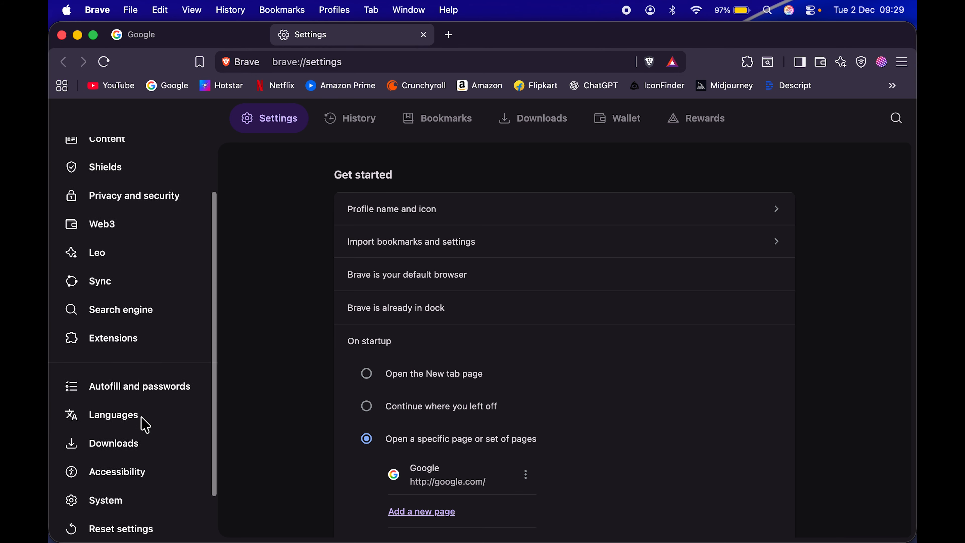
click(116, 448)
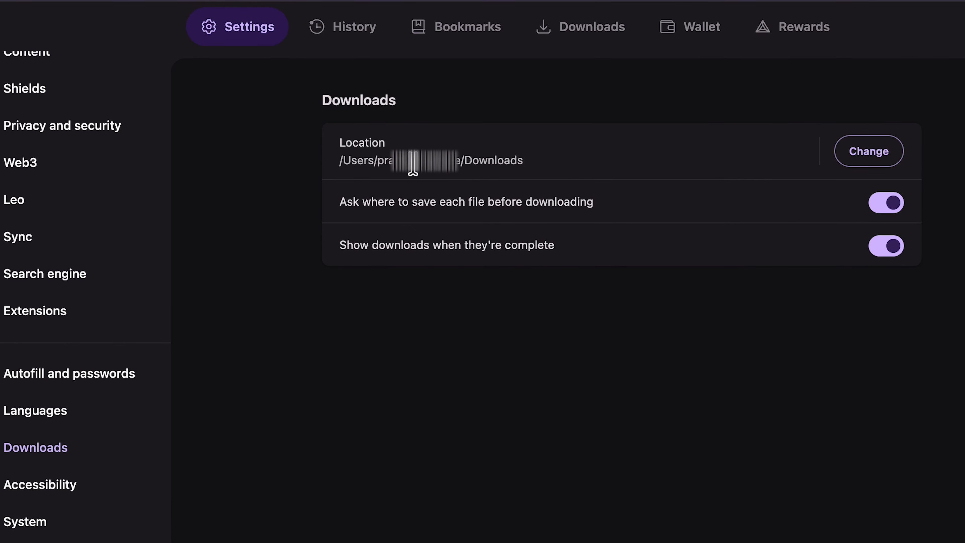
Create a new folder named AAA on the Desktop and set it as Brave's download location.
click(869, 152)
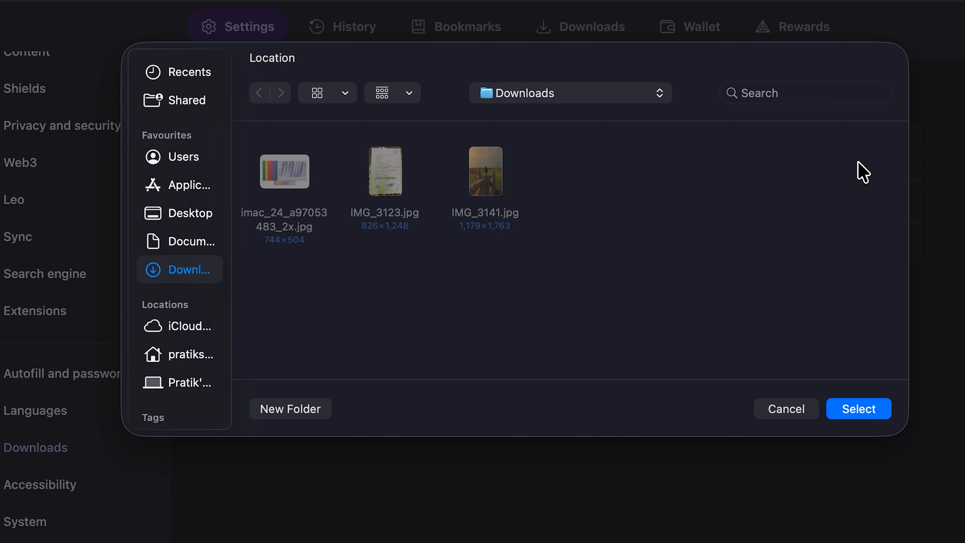
click(181, 243)
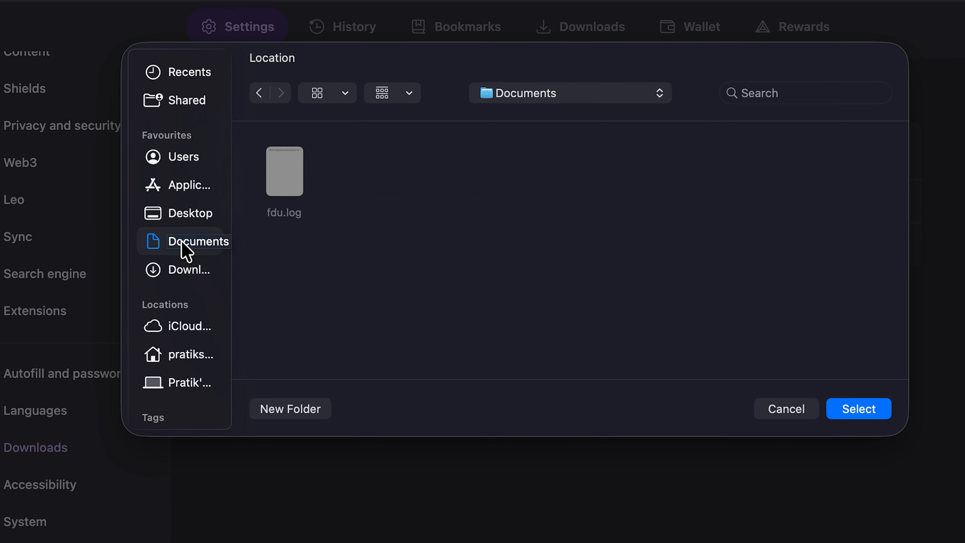
click(187, 269)
click(180, 212)
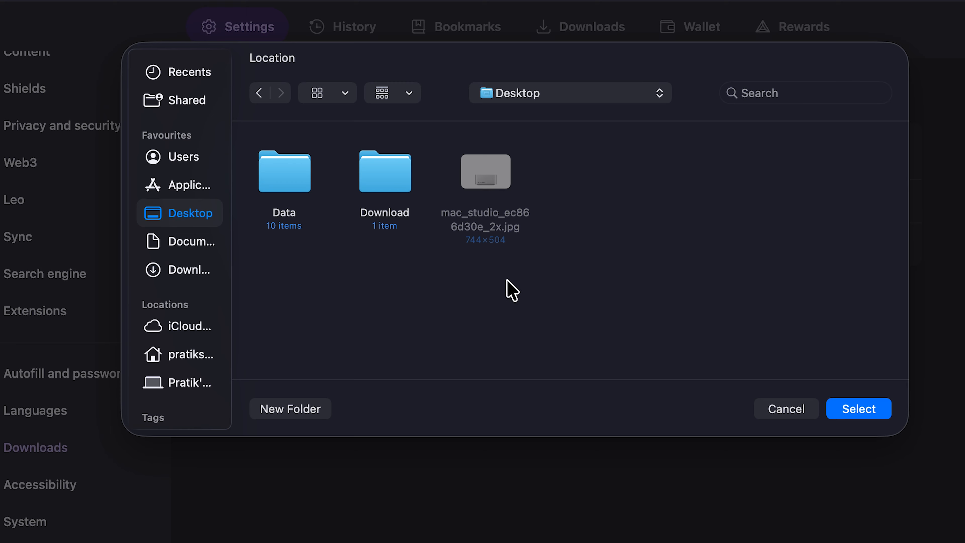
click(288, 418)
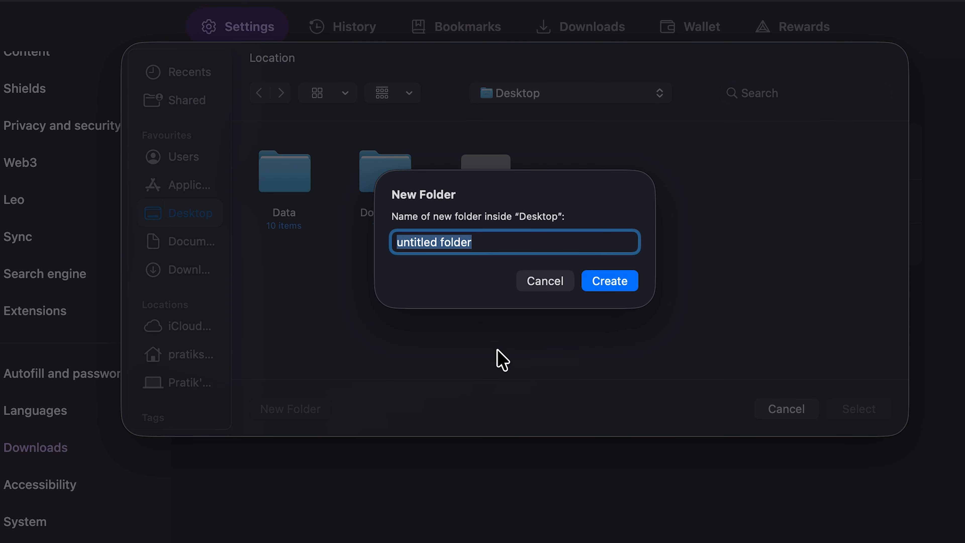
text(A)
click(623, 281)
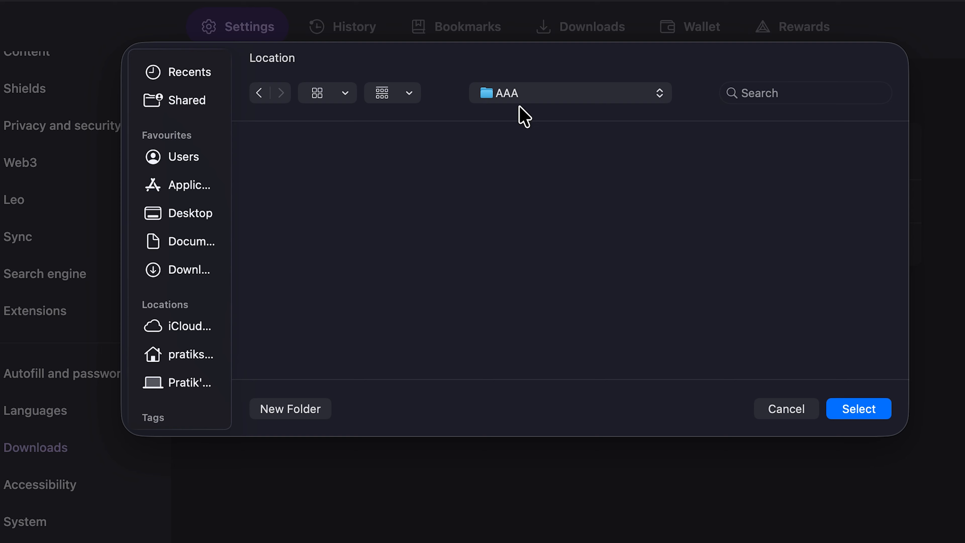
click(862, 414)
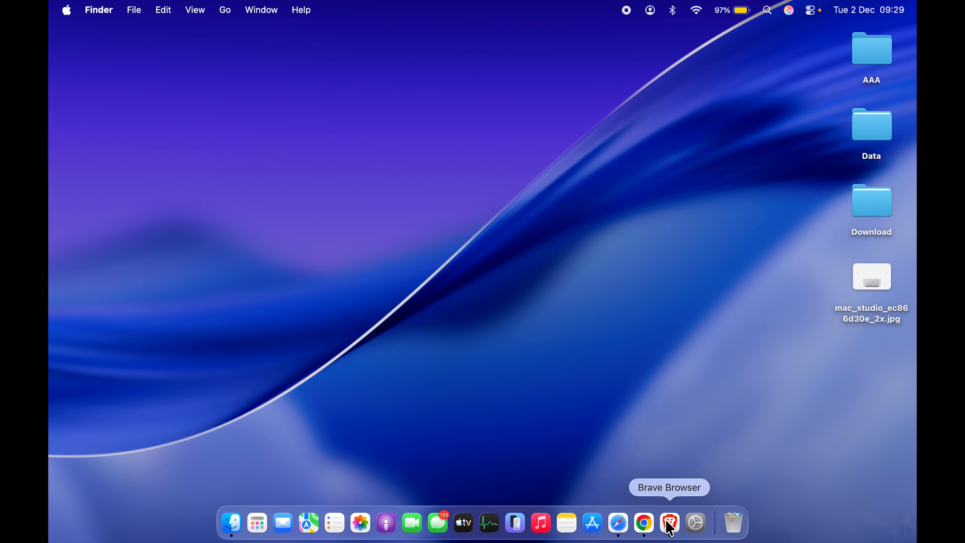
Return to Brave Browser, search for "apple" in a new tab, and open Apple's store page with the latest products.
click(672, 521)
click(448, 34)
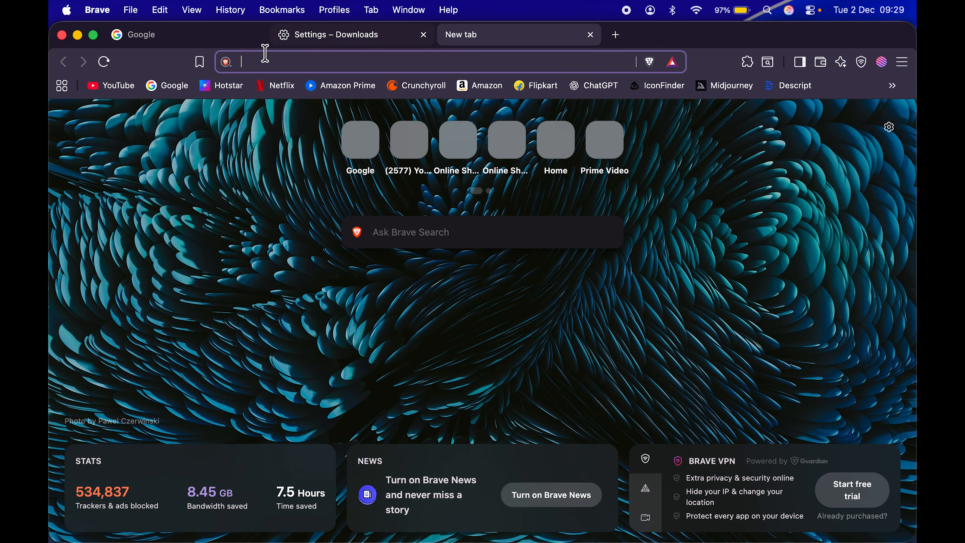
click(184, 38)
text(apple)
key(Return)
click(174, 373)
Save the iPhone 17 Pro image to the AAA folder under its suggested name.
right_click(276, 380)
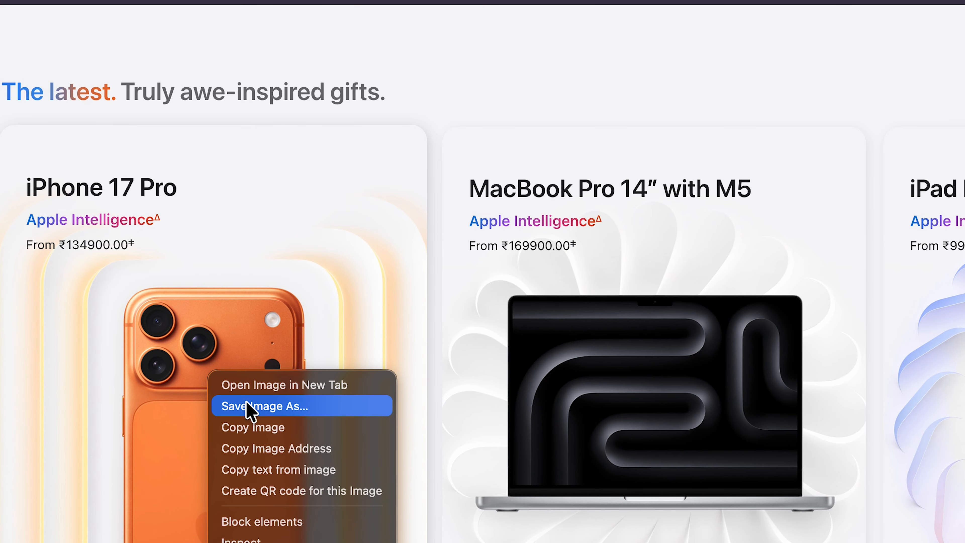
click(292, 408)
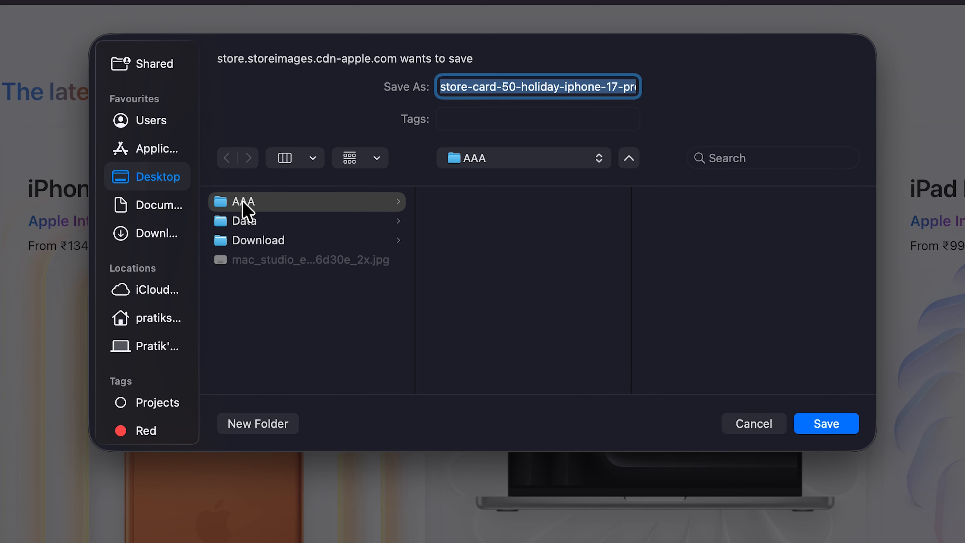
click(826, 427)
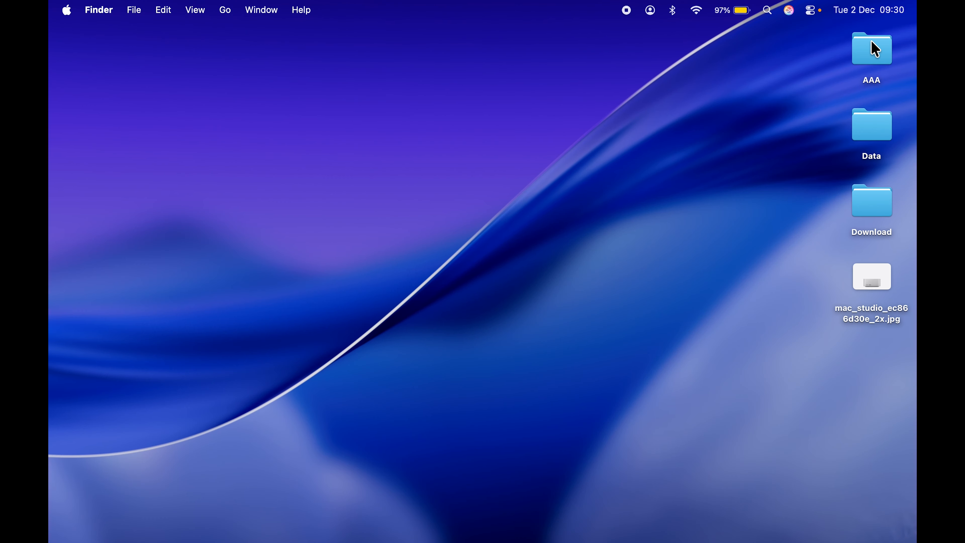
Open the AAA folder on the Desktop, preview the saved iPhone image, and close the preview and folder window.
double_click(874, 49)
click(222, 192)
key(space)
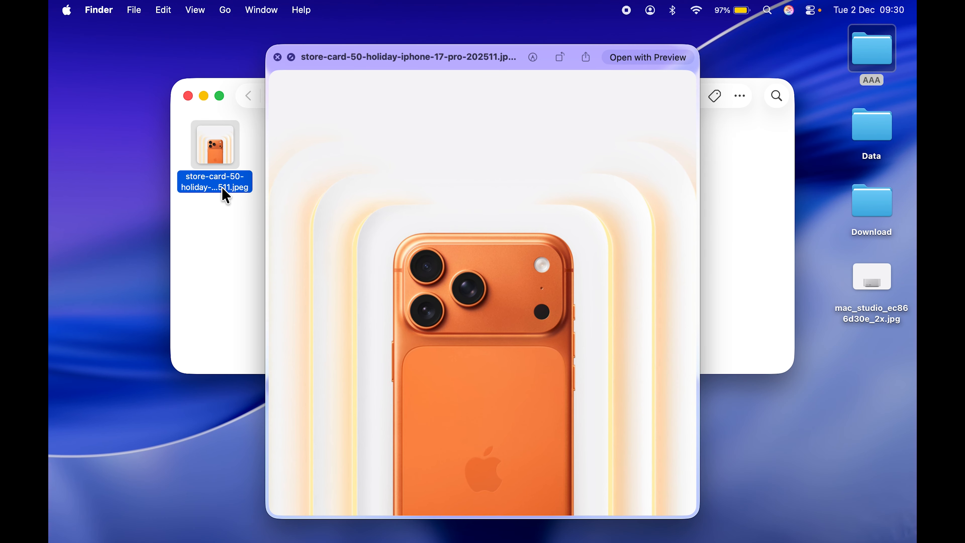
key(space)
click(188, 97)
click(426, 198)
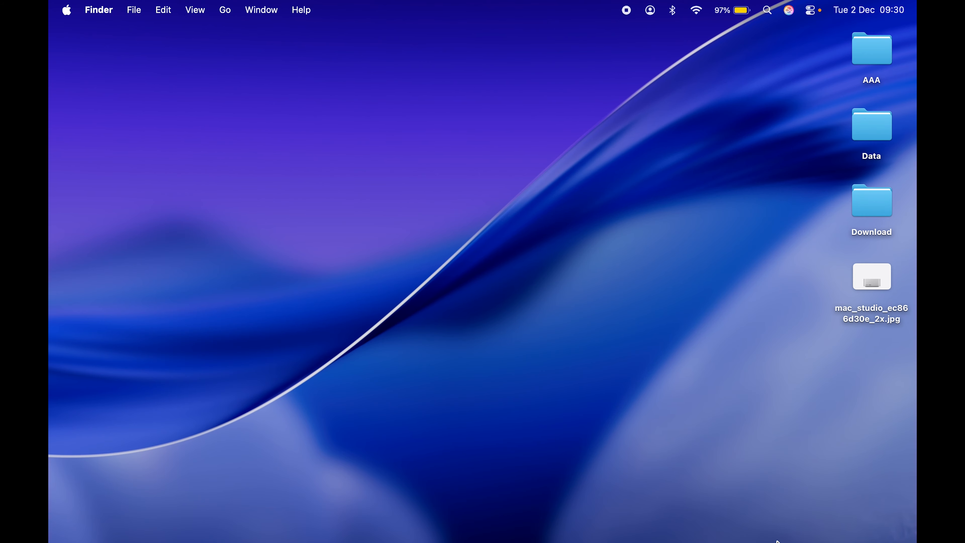
mouse_move(777, 540)
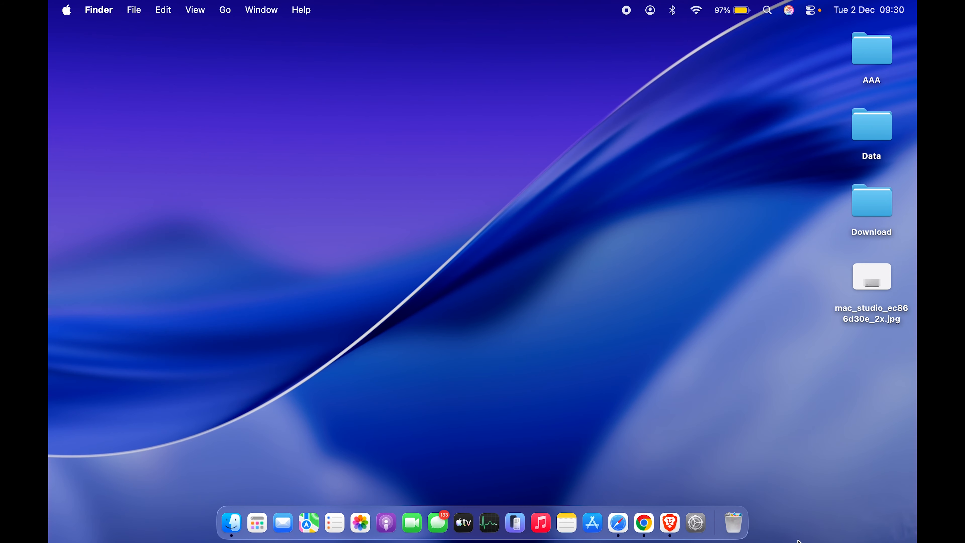